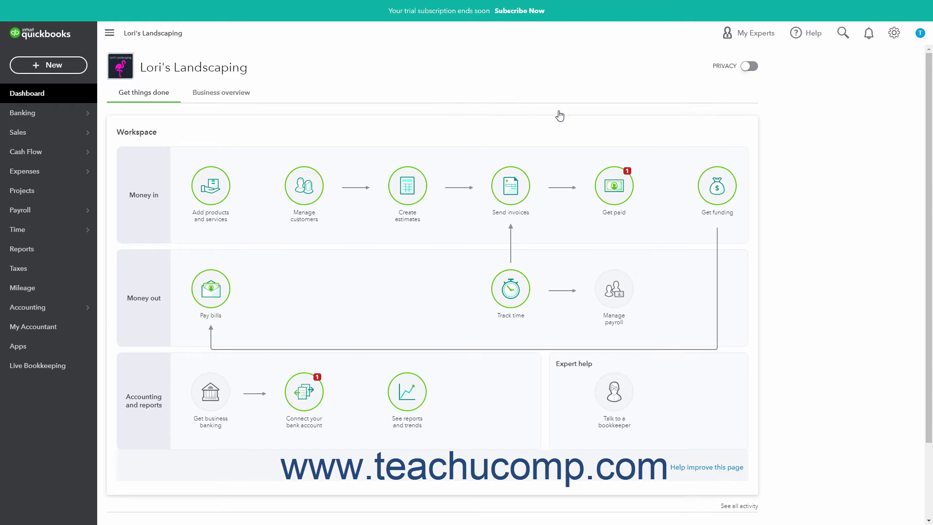
Open Custom form styles from company settings to list Standard and Grouping by Day Invoice
click(894, 34)
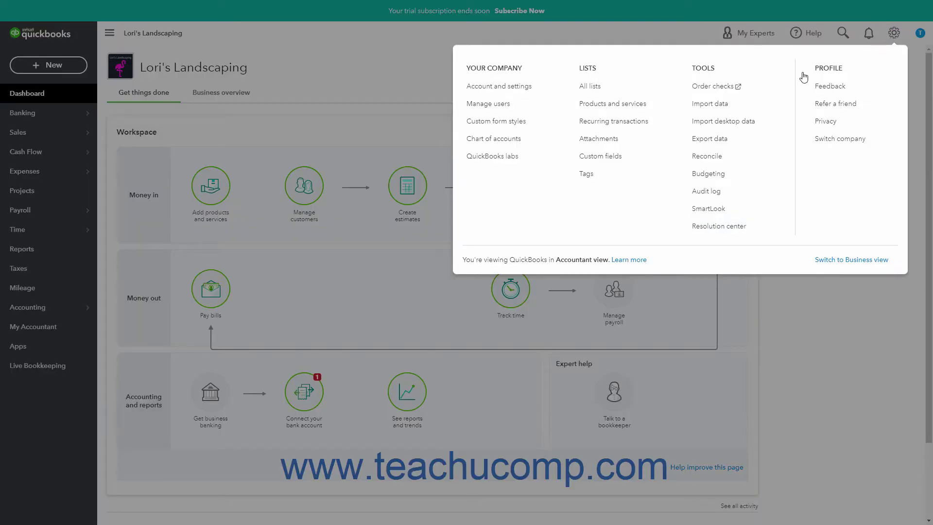
click(499, 129)
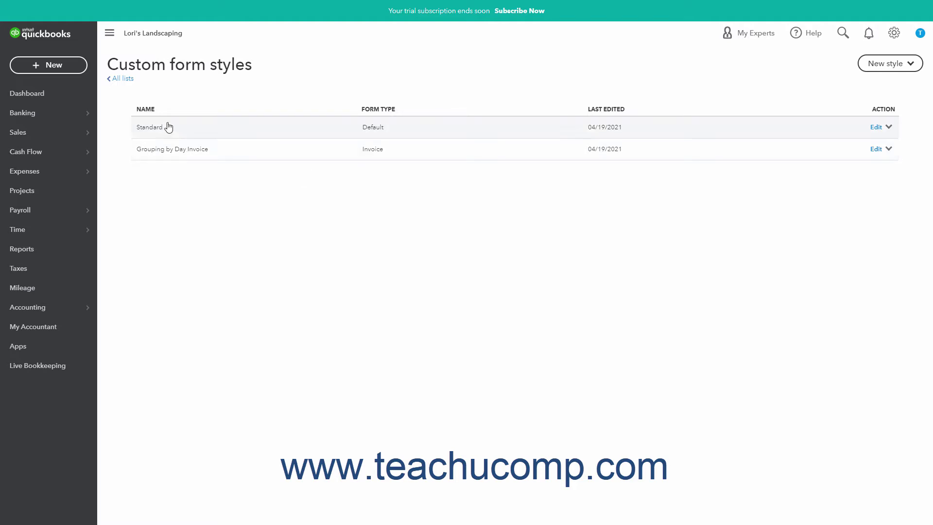
Create a new Invoice style, opening the designer for My INVOICE Template - 5-3
click(874, 68)
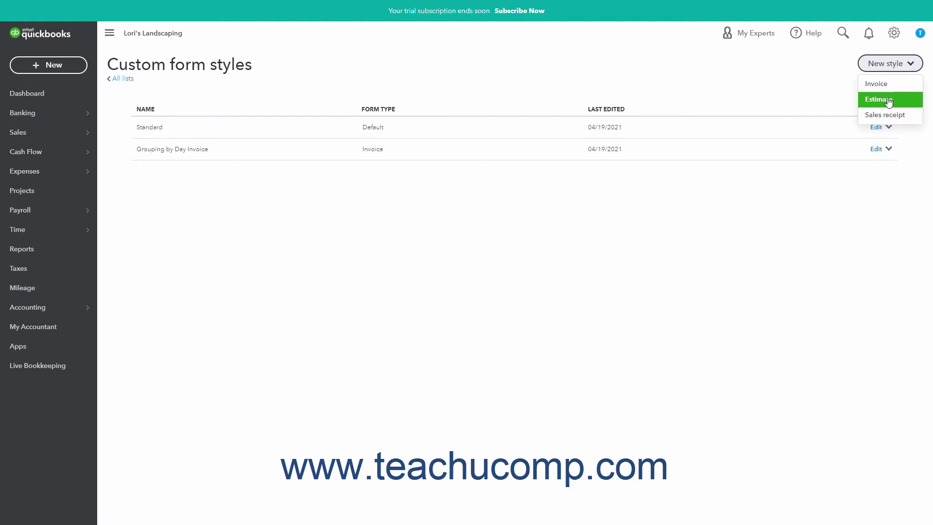
click(889, 85)
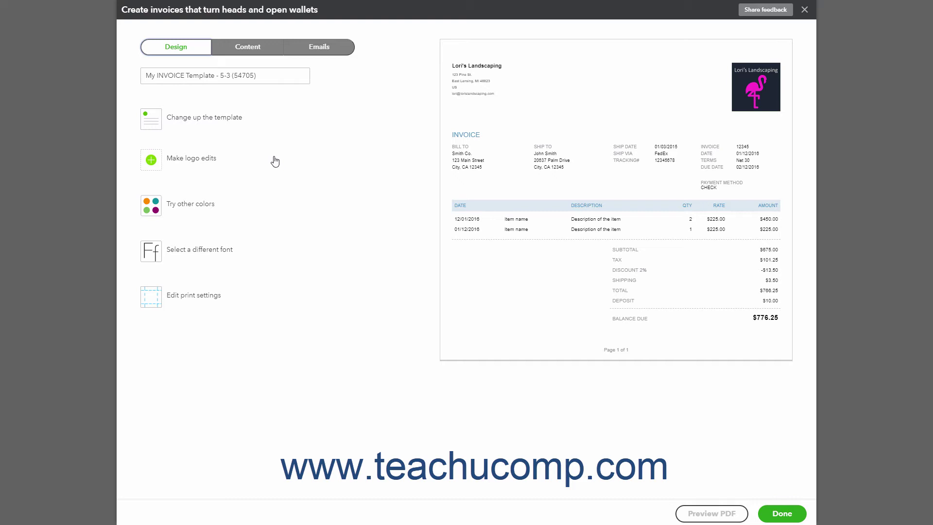
Replace the default template name with 'My Custom Invoice' and move to its Content settings
click(203, 76)
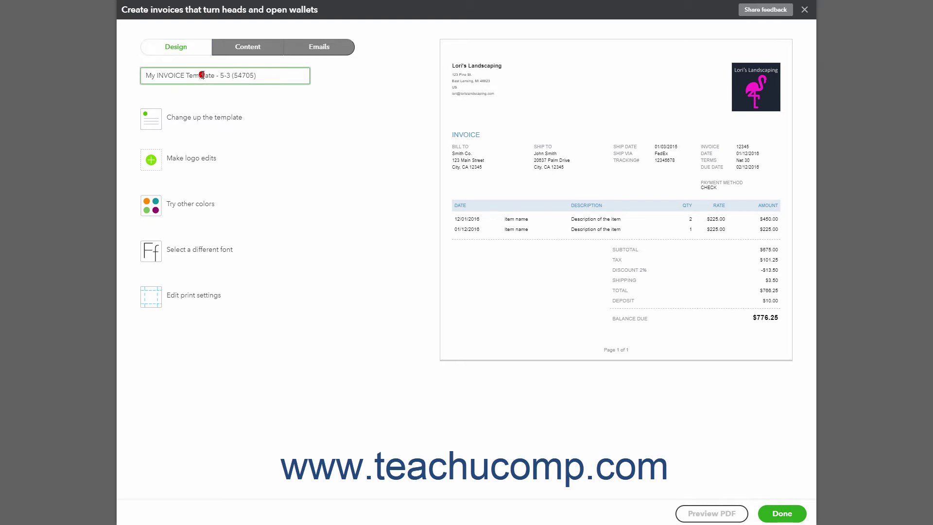
drag(260, 75, 125, 69)
text(M)
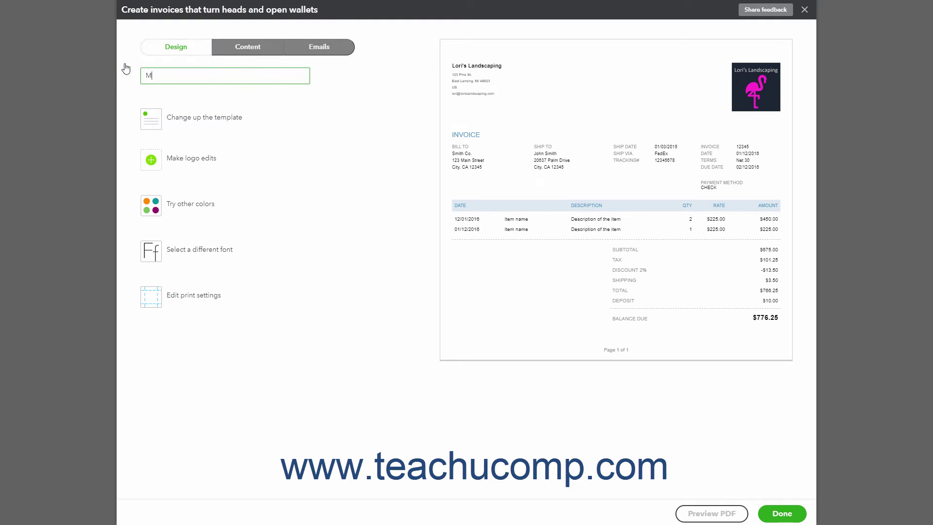
text(y Custom Invoice)
click(175, 53)
Look over the Content and Emails settings, then go back to the Design options
click(245, 51)
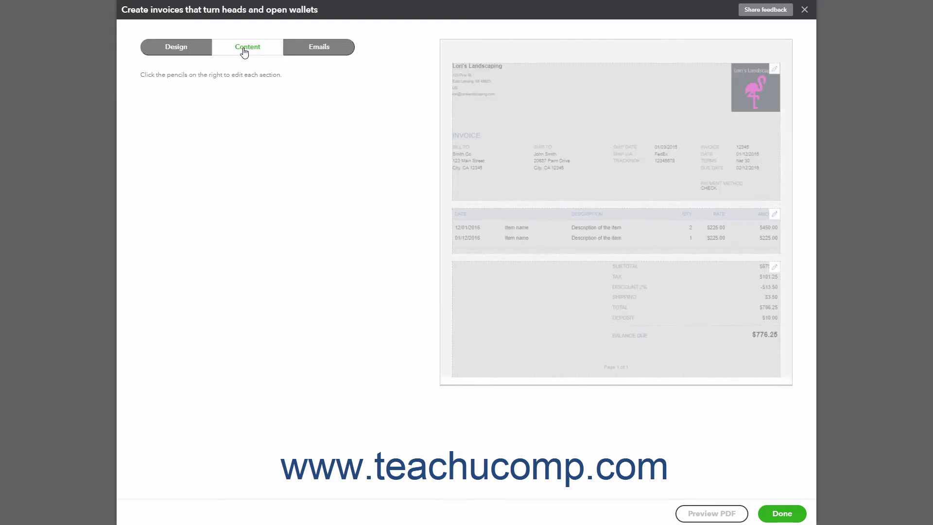
click(313, 49)
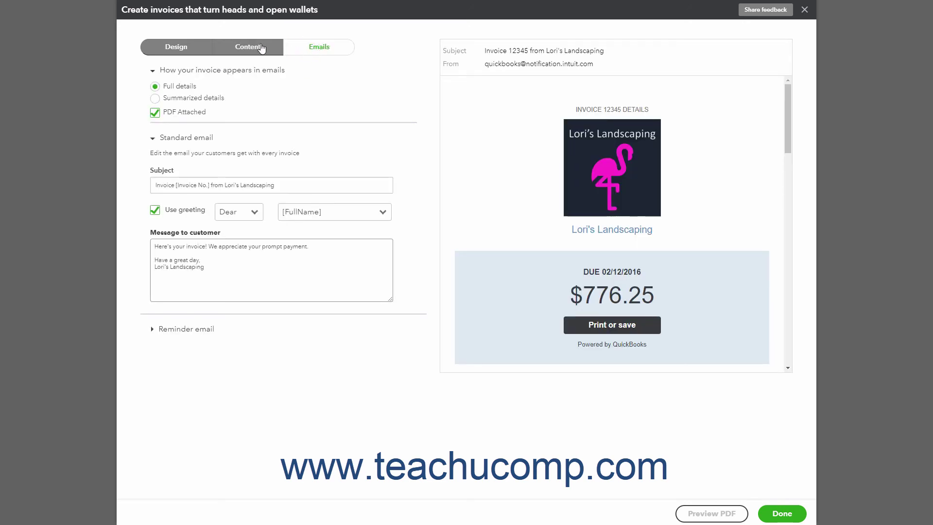
click(208, 49)
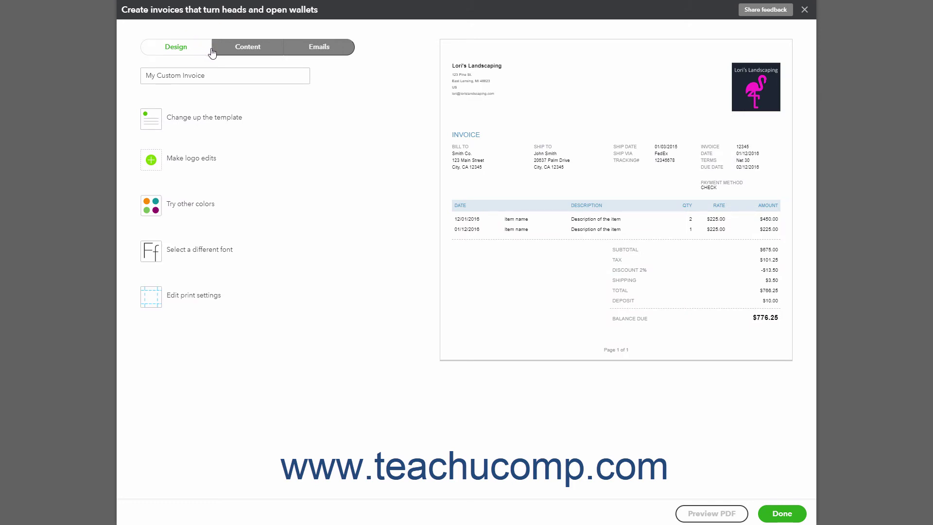
click(805, 11)
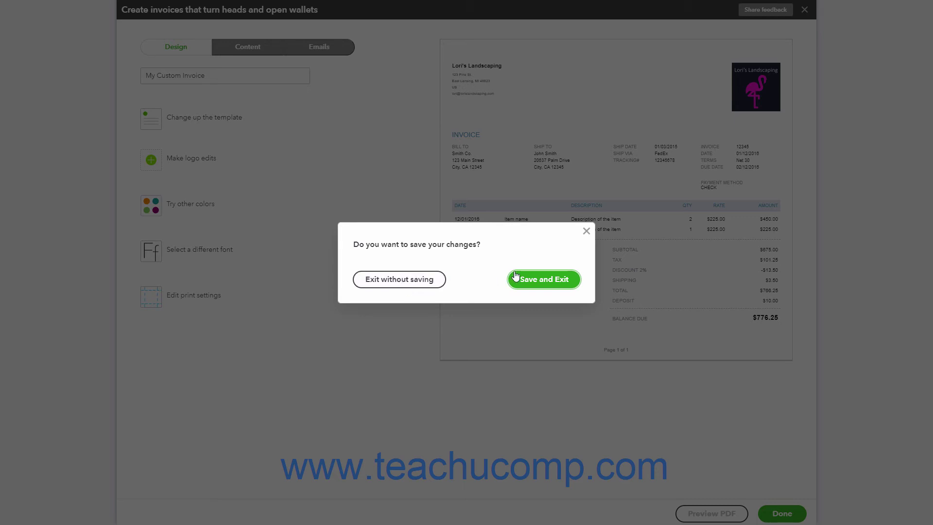
click(587, 233)
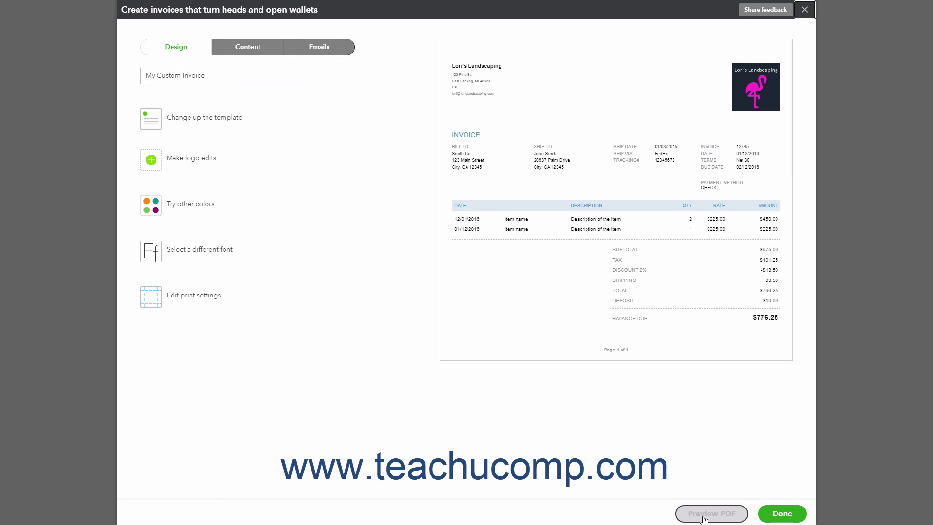
Preview My Custom Invoice as a PDF, then save the style with Done
click(704, 513)
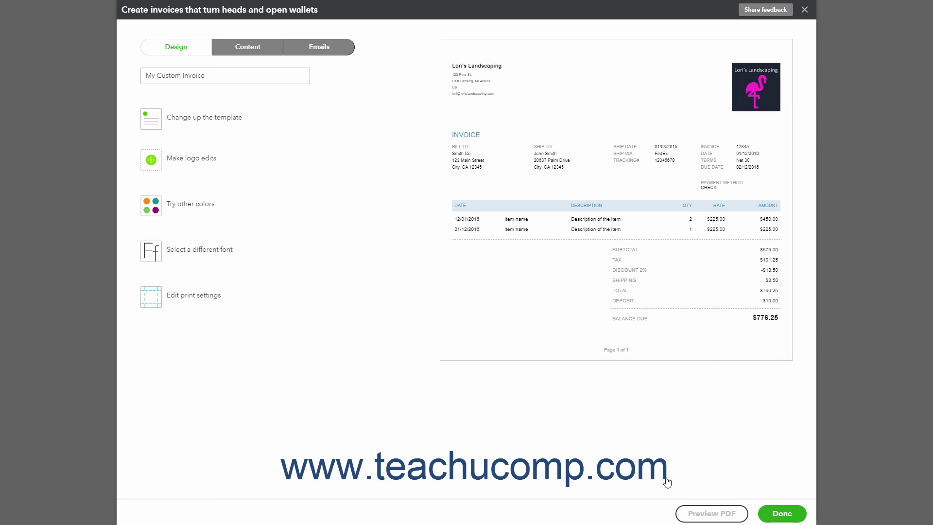
click(772, 513)
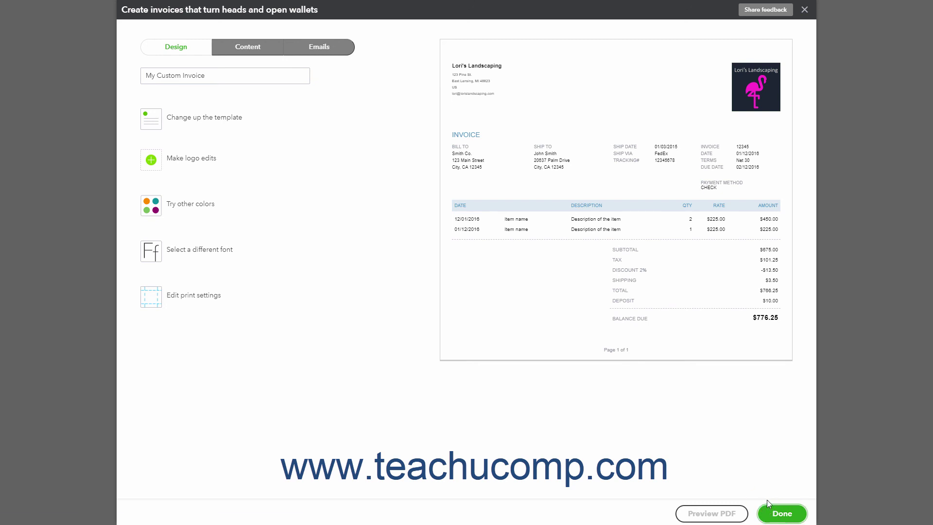